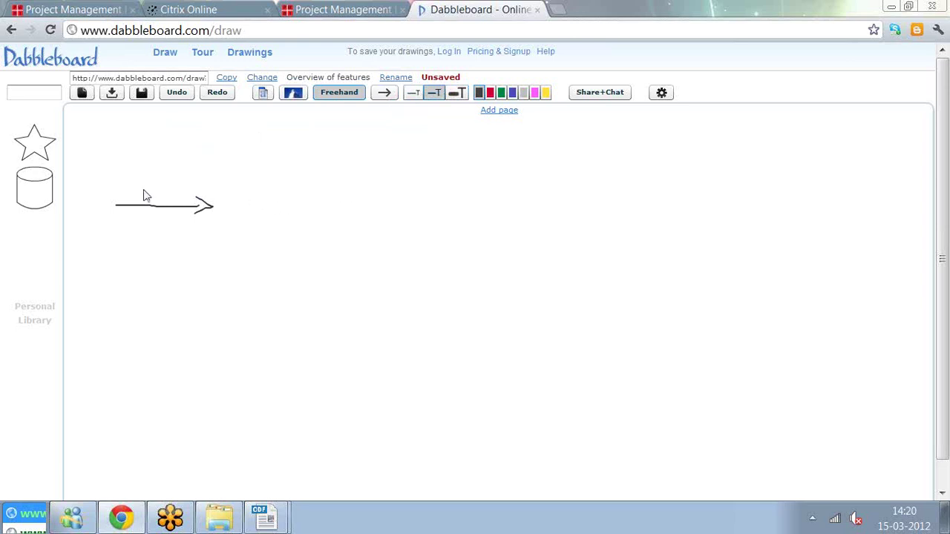
# Step: Label the first arrow 'trainer' and draw a small node circle at its tip
pyautogui.moveTo(147, 192)
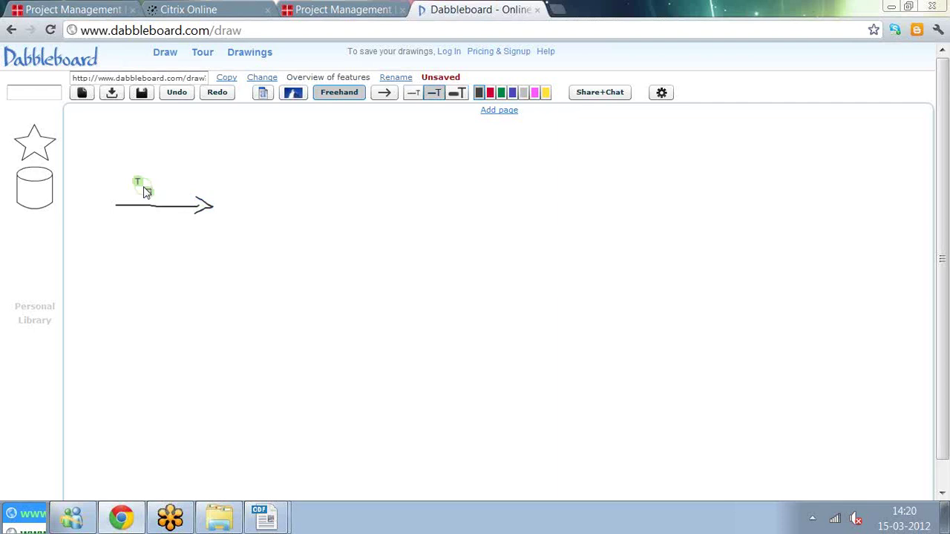
pyautogui.click(146, 191)
pyautogui.write('ge')
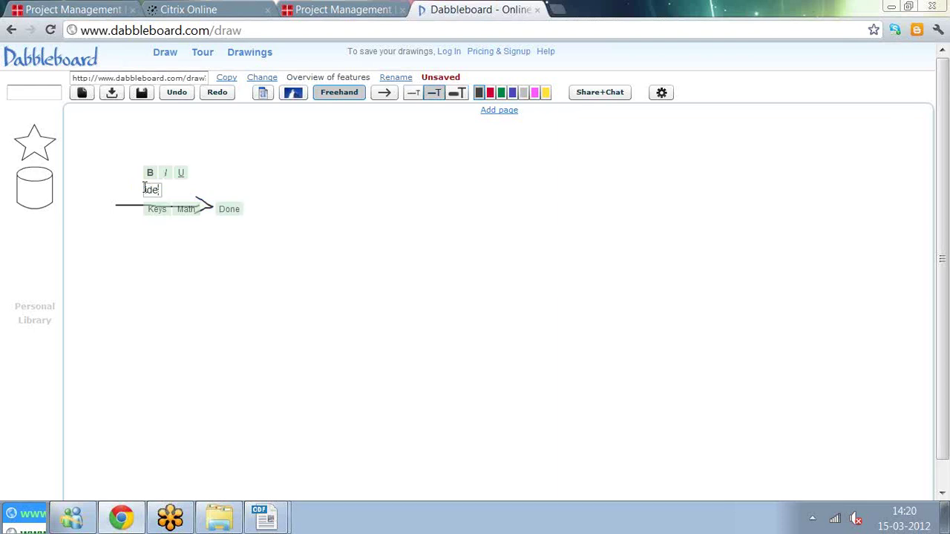
pyautogui.press('BackSpace')
pyautogui.press('BackSpace')
pyautogui.write('trainer')
pyautogui.click(171, 240)
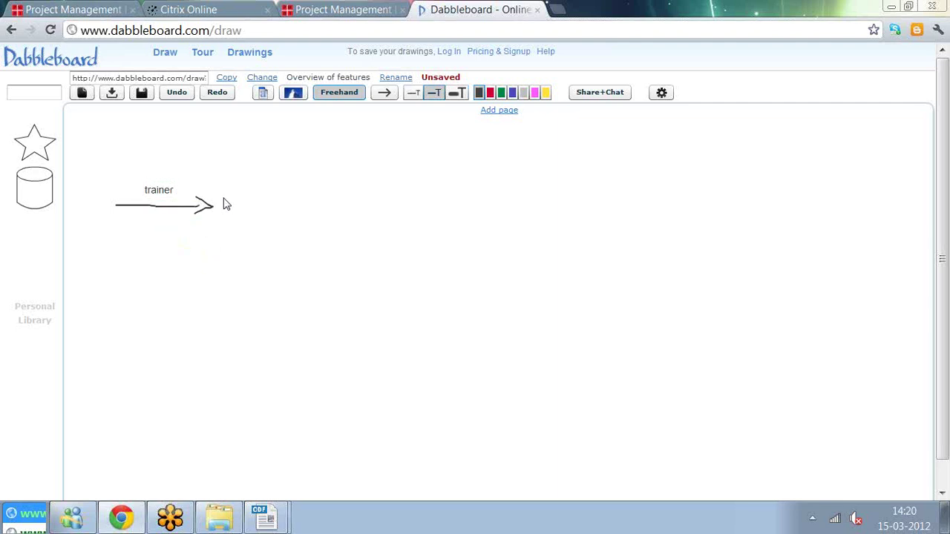
pyautogui.moveTo(225, 200)
pyautogui.mouseDown()
pyautogui.moveTo(214, 211)
pyautogui.moveTo(230, 208)
pyautogui.moveTo(220, 200)
pyautogui.mouseUp()
# Step: Draw the 'training' arrow out of the first node, ending at a second node circle
pyautogui.moveTo(235, 208)
pyautogui.mouseDown()
pyautogui.moveTo(314, 206)
pyautogui.moveTo(307, 222)
pyautogui.mouseUp()
pyautogui.write('train')
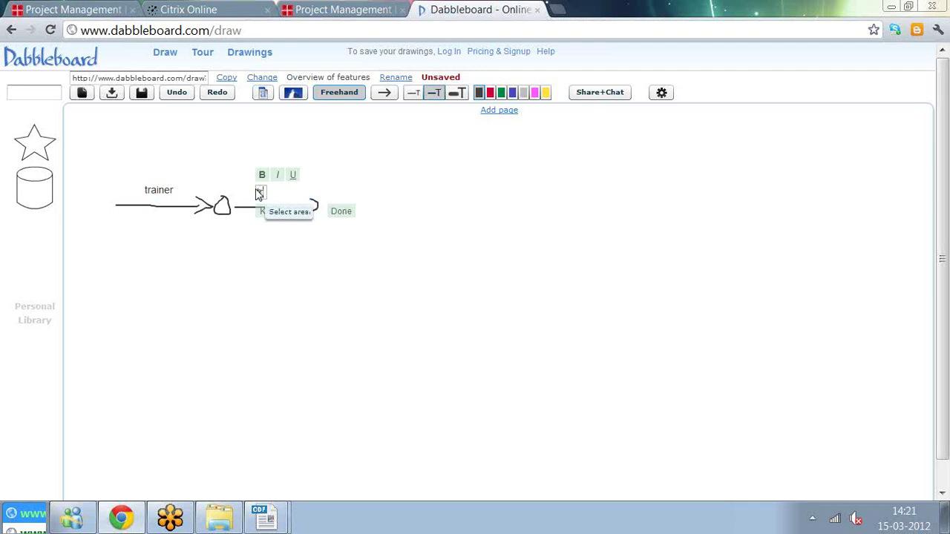
pyautogui.write('ing')
pyautogui.click(350, 239)
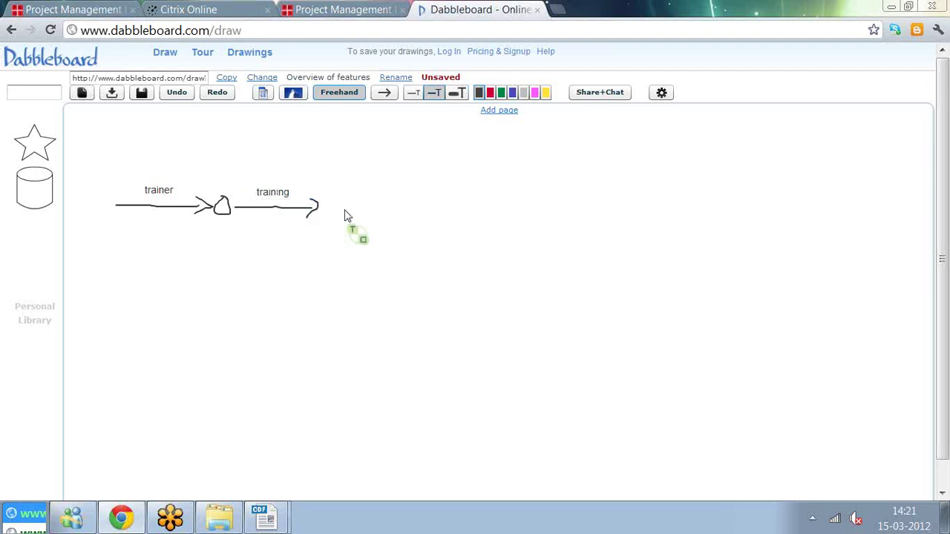
pyautogui.moveTo(330, 194)
pyautogui.mouseDown()
pyautogui.moveTo(318, 212)
pyautogui.moveTo(337, 225)
pyautogui.moveTo(332, 198)
pyautogui.moveTo(345, 215)
pyautogui.moveTo(425, 212)
pyautogui.mouseUp()
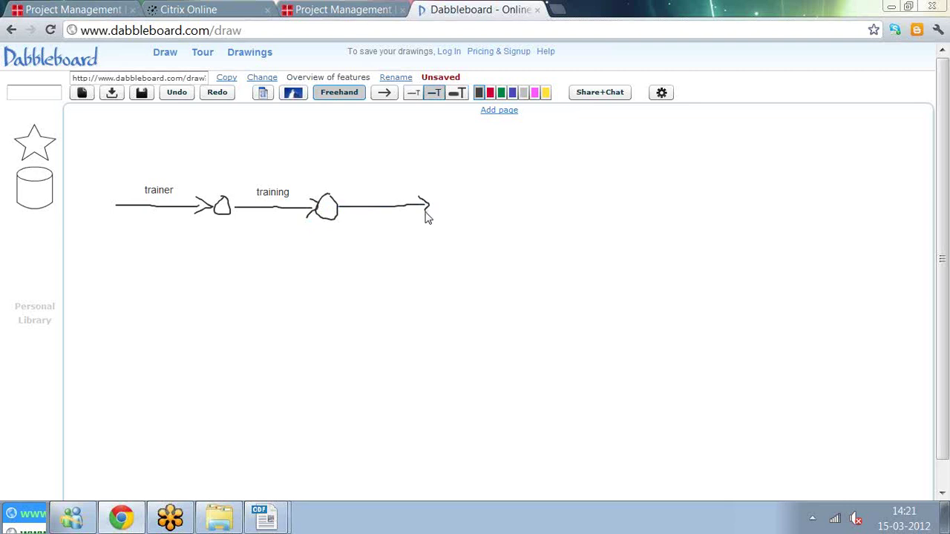
# Step: Label the next arrows 'pmi member' and 'apply for pmp', with a node circle between them
pyautogui.click(355, 196)
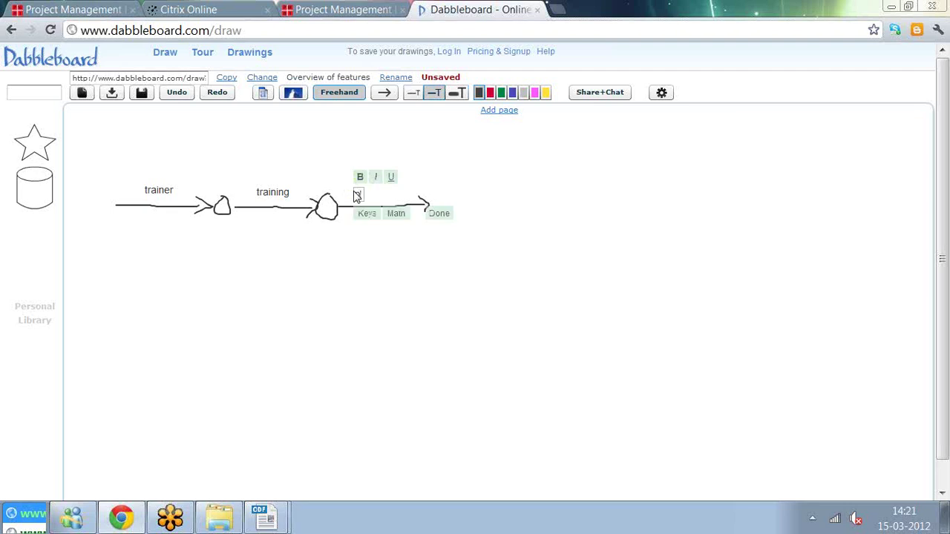
pyautogui.write('mi member')
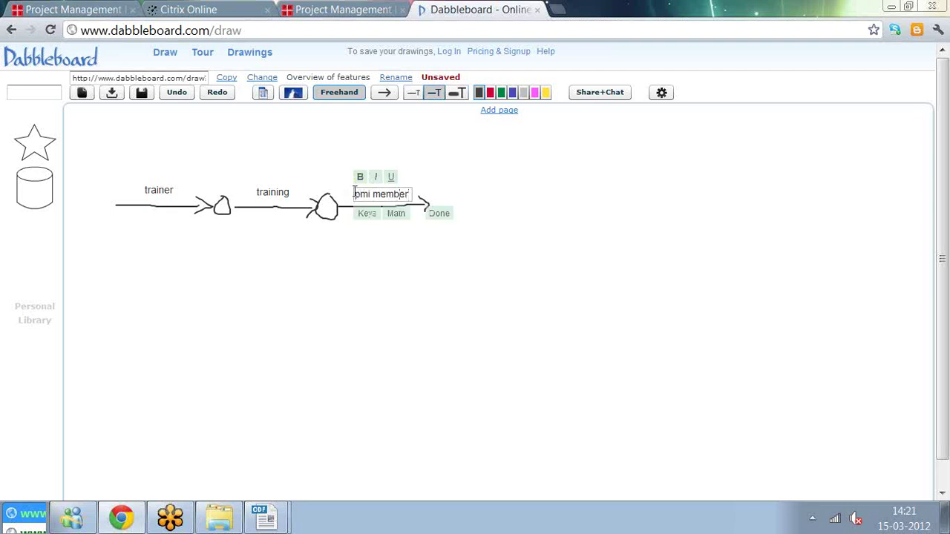
pyautogui.click(414, 248)
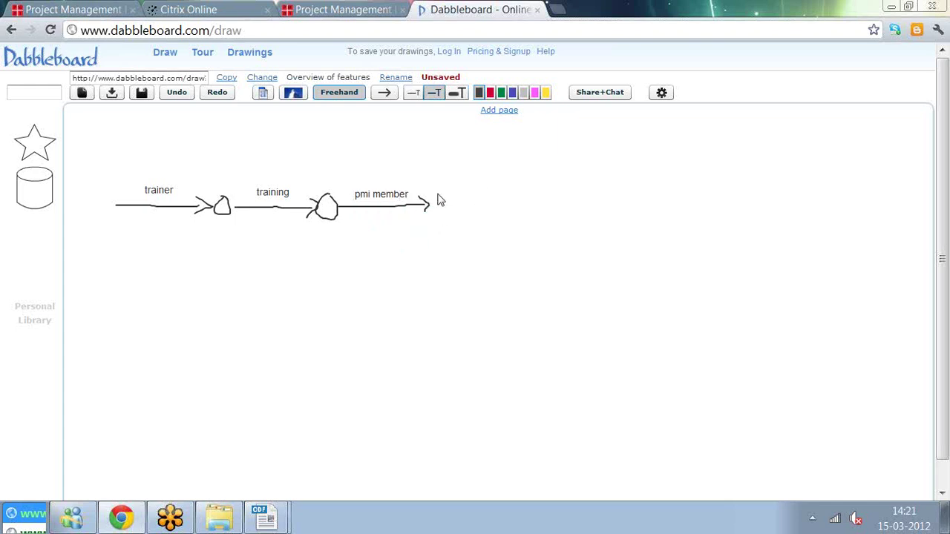
pyautogui.moveTo(438, 203)
pyautogui.mouseDown()
pyautogui.moveTo(455, 214)
pyautogui.moveTo(438, 201)
pyautogui.moveTo(562, 206)
pyautogui.moveTo(553, 215)
pyautogui.mouseUp()
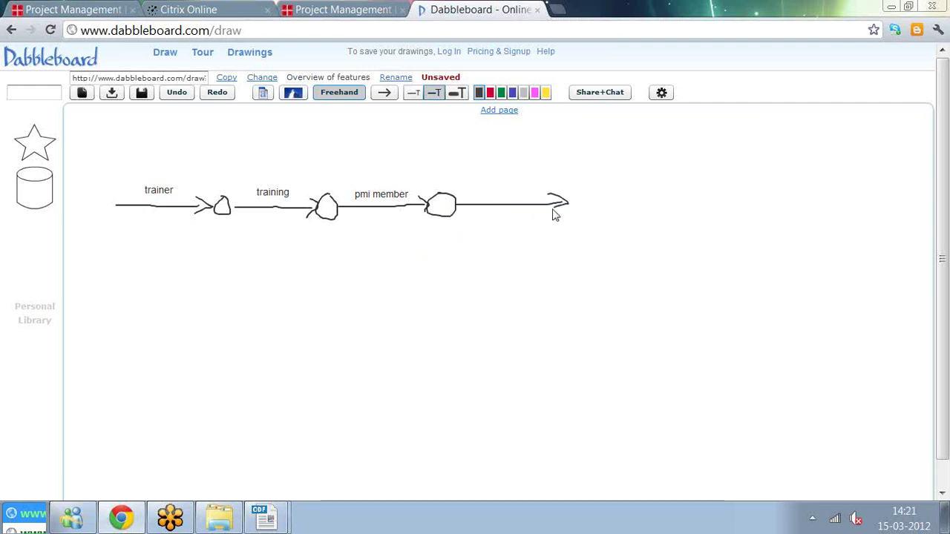
pyautogui.click(476, 195)
pyautogui.write('appl')
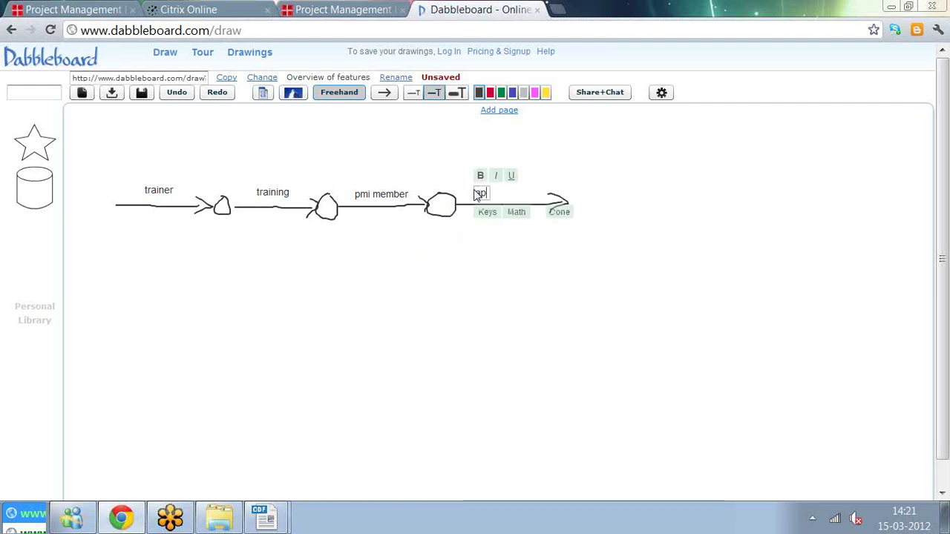
pyautogui.write('y ')
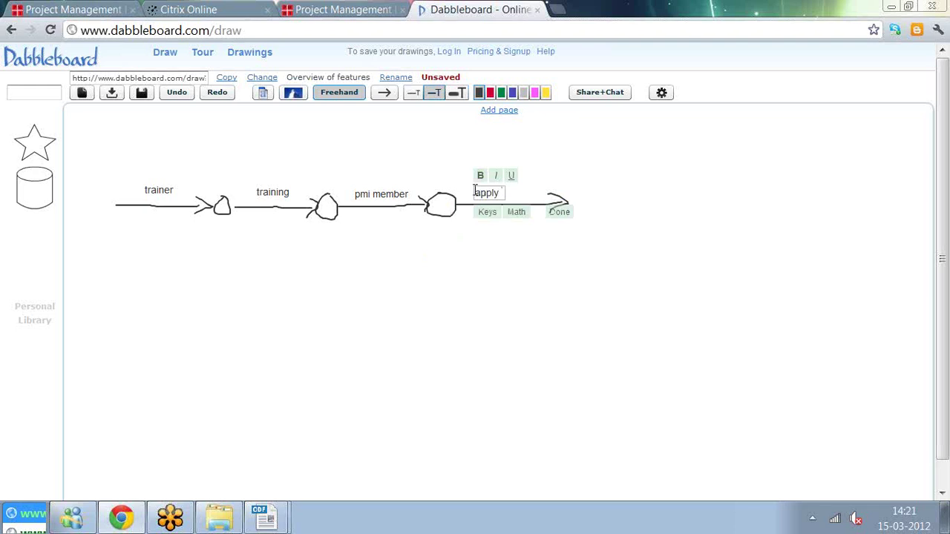
pyautogui.write('for pmp')
pyautogui.click(599, 223)
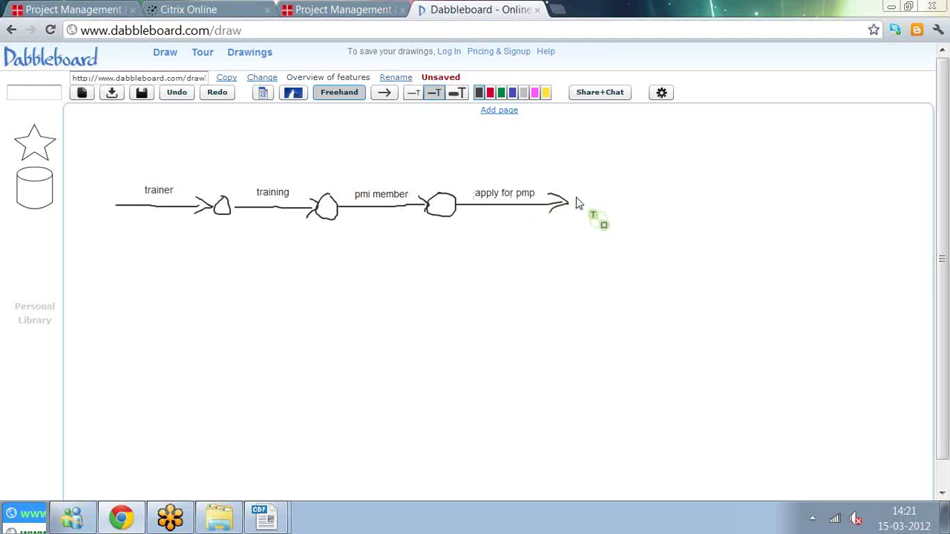
# Step: Add a node after 'apply for pmp' and a two-line 'application processing' arrow label
pyautogui.moveTo(574, 197)
pyautogui.mouseDown()
pyautogui.moveTo(586, 216)
pyautogui.moveTo(583, 203)
pyautogui.moveTo(698, 194)
pyautogui.moveTo(691, 216)
pyautogui.mouseUp()
pyautogui.click(626, 195)
pyautogui.write('applica')
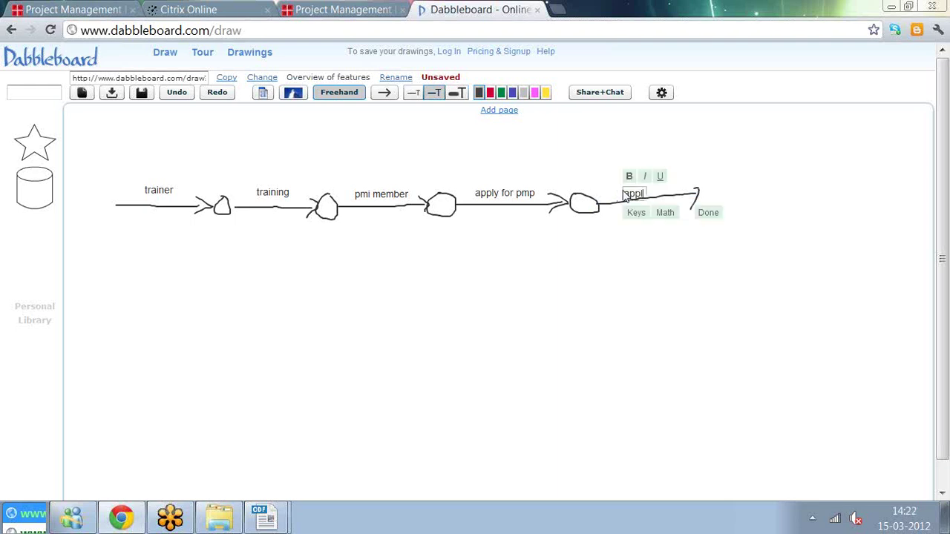
pyautogui.write('tion')
pyautogui.press('Return')
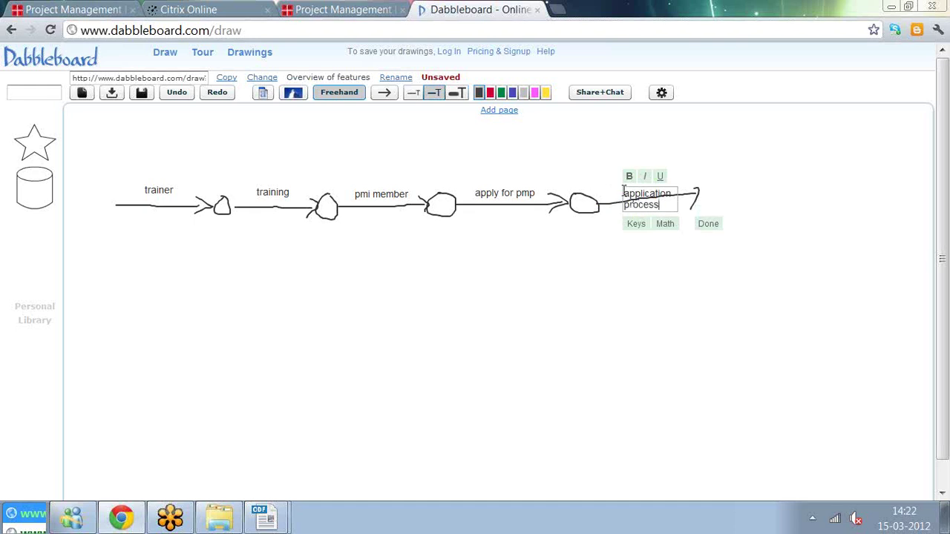
pyautogui.click(668, 255)
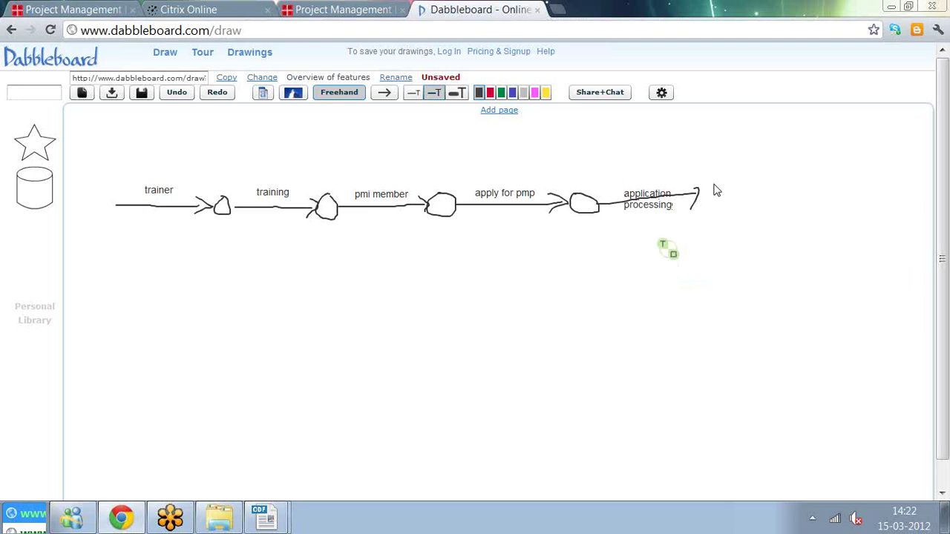
# Step: Draw a small node and a new arrow labelled 'schedule exam' after it
pyautogui.moveTo(711, 187)
pyautogui.mouseDown()
pyautogui.moveTo(696, 195)
pyautogui.moveTo(715, 190)
pyautogui.mouseUp()
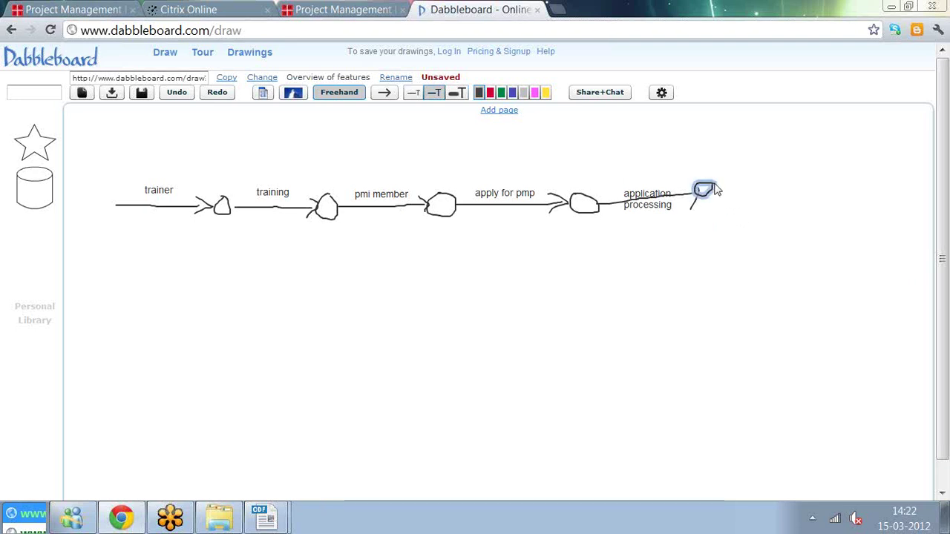
pyautogui.moveTo(715, 187)
pyautogui.mouseDown()
pyautogui.moveTo(797, 191)
pyautogui.moveTo(785, 203)
pyautogui.moveTo(784, 191)
pyautogui.mouseUp()
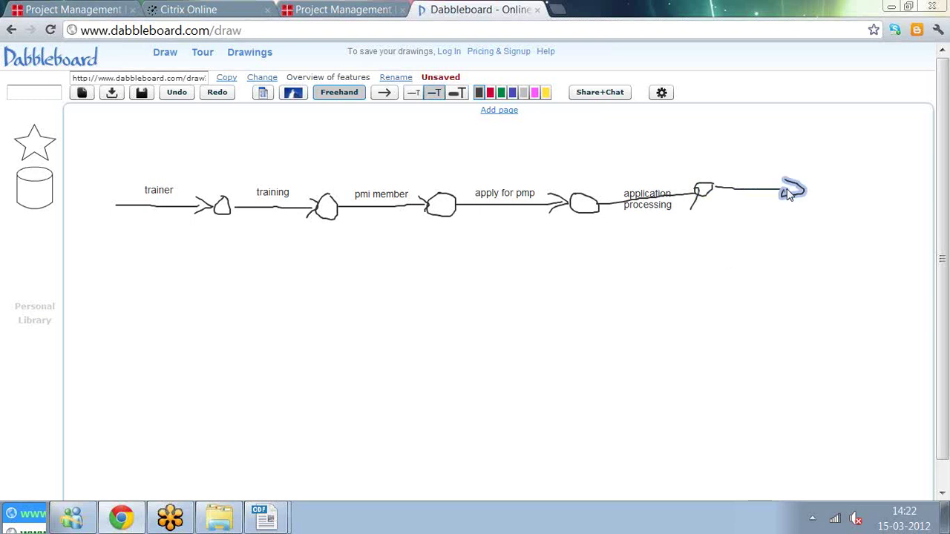
pyautogui.click(727, 176)
pyautogui.write('sched')
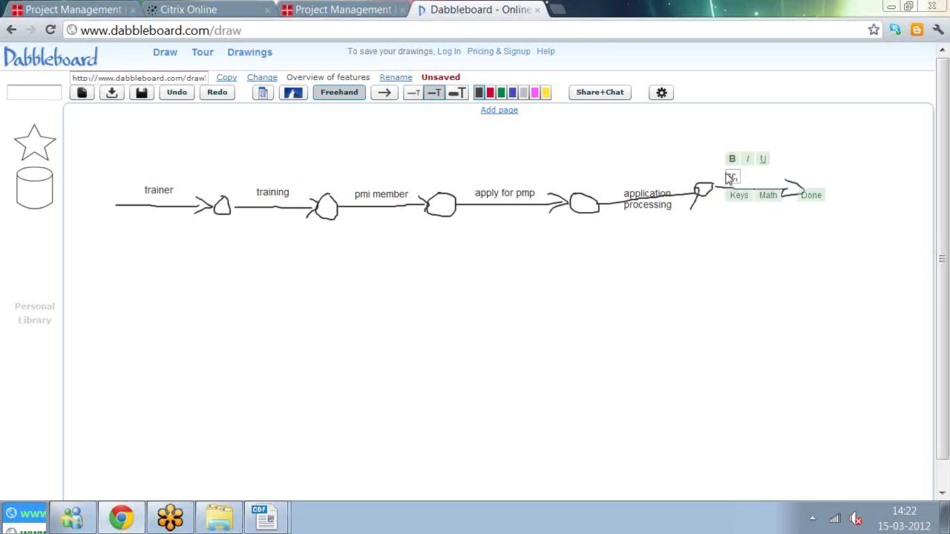
pyautogui.write('ule exam')
pyautogui.click(824, 182)
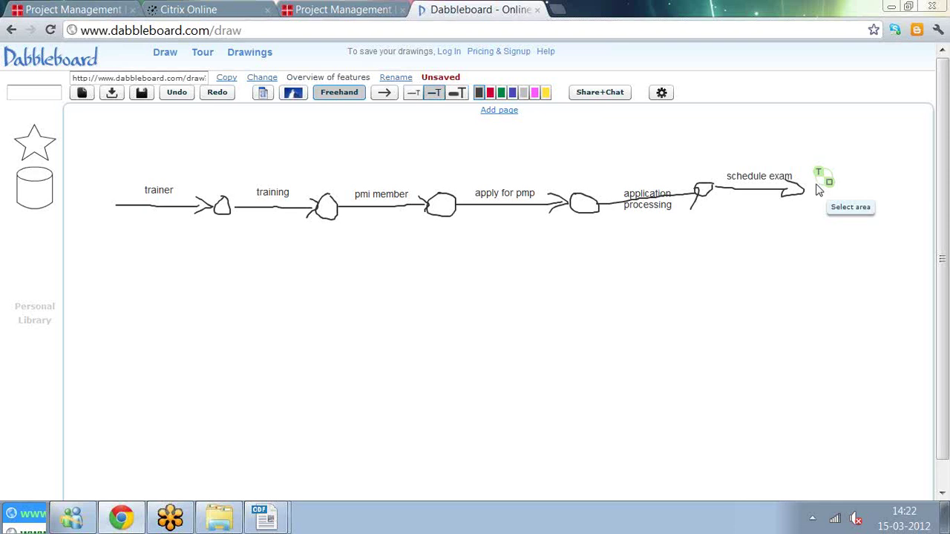
# Step: Cap 'schedule exam' with a node and draw a down-right 'self study' arrow from the second node
pyautogui.moveTo(814, 183)
pyautogui.mouseDown()
pyautogui.moveTo(804, 189)
pyautogui.moveTo(812, 203)
pyautogui.moveTo(820, 187)
pyautogui.moveTo(818, 196)
pyautogui.mouseUp()
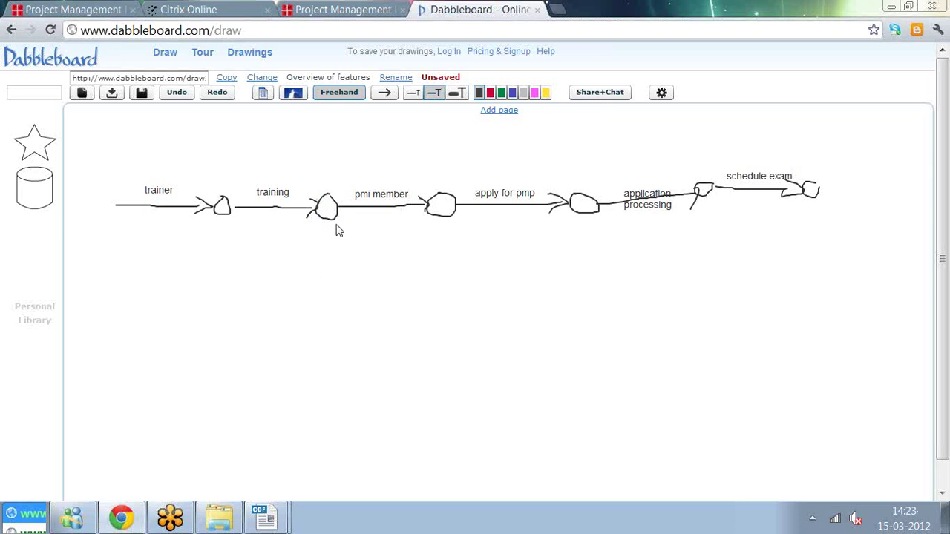
pyautogui.moveTo(336, 223)
pyautogui.mouseDown()
pyautogui.moveTo(409, 275)
pyautogui.moveTo(494, 315)
pyautogui.moveTo(509, 312)
pyautogui.moveTo(484, 313)
pyautogui.mouseUp()
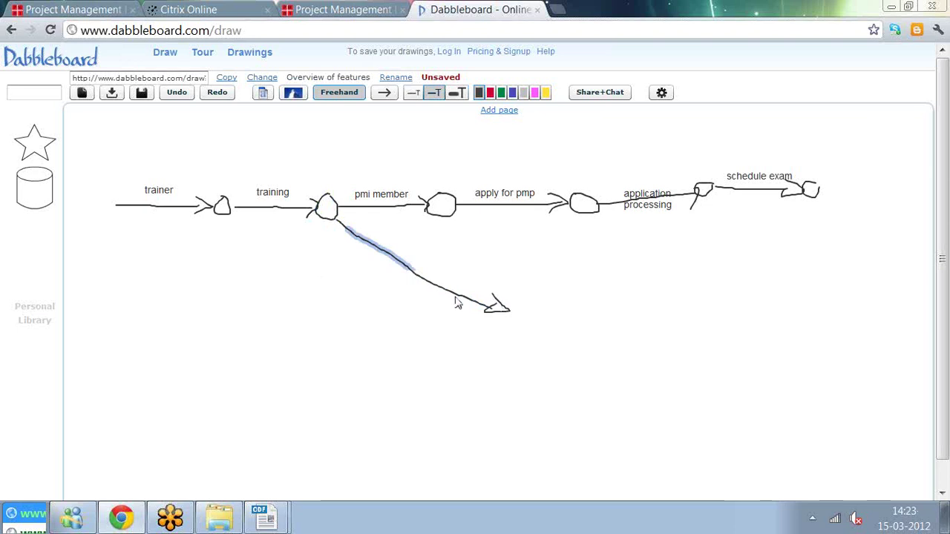
pyautogui.click(416, 260)
pyautogui.write('self stu')
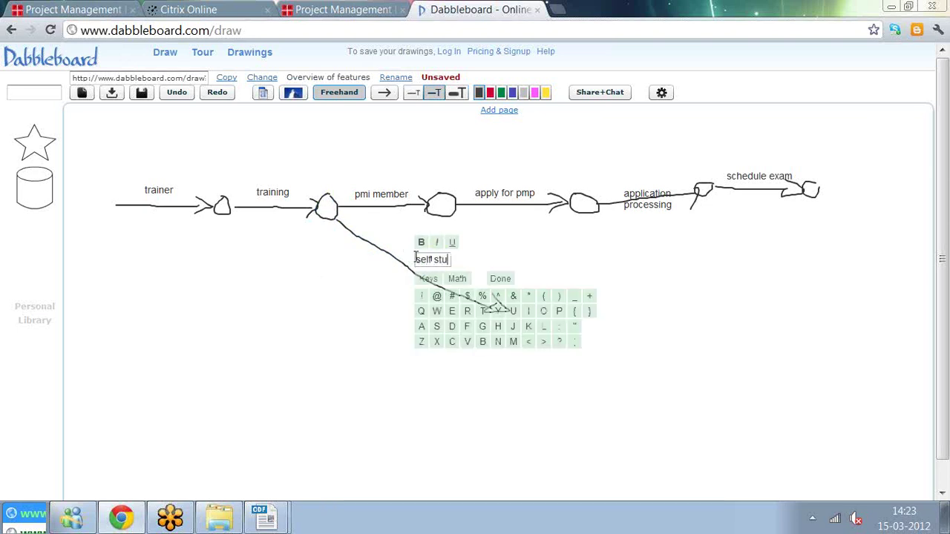
pyautogui.write('dy')
pyautogui.click(484, 402)
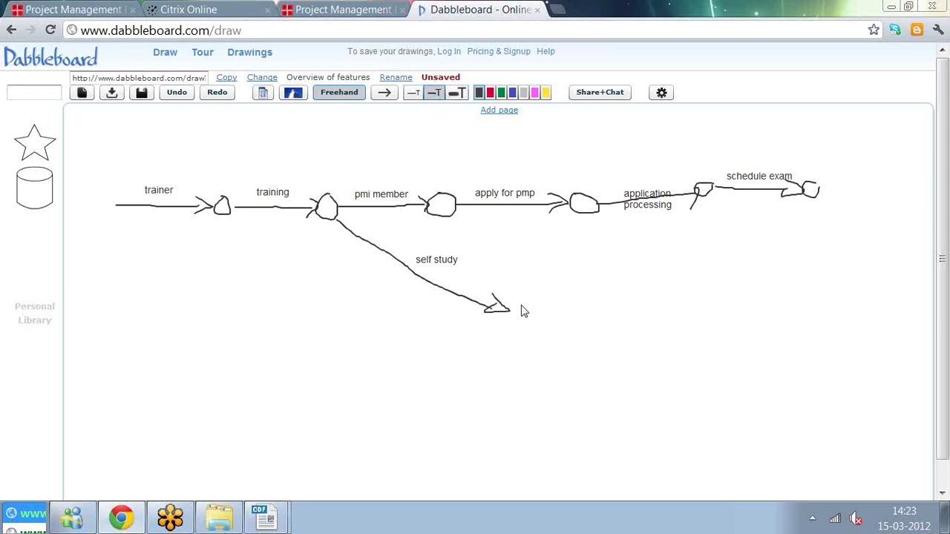
# Step: Draw a node after 'self study' and a dashed line back up to the exam node
pyautogui.moveTo(515, 303)
pyautogui.mouseDown()
pyautogui.moveTo(518, 316)
pyautogui.moveTo(518, 304)
pyautogui.moveTo(536, 302)
pyautogui.mouseUp()
pyautogui.moveTo(568, 296)
pyautogui.mouseDown()
pyautogui.moveTo(722, 239)
pyautogui.moveTo(807, 194)
pyautogui.mouseUp()
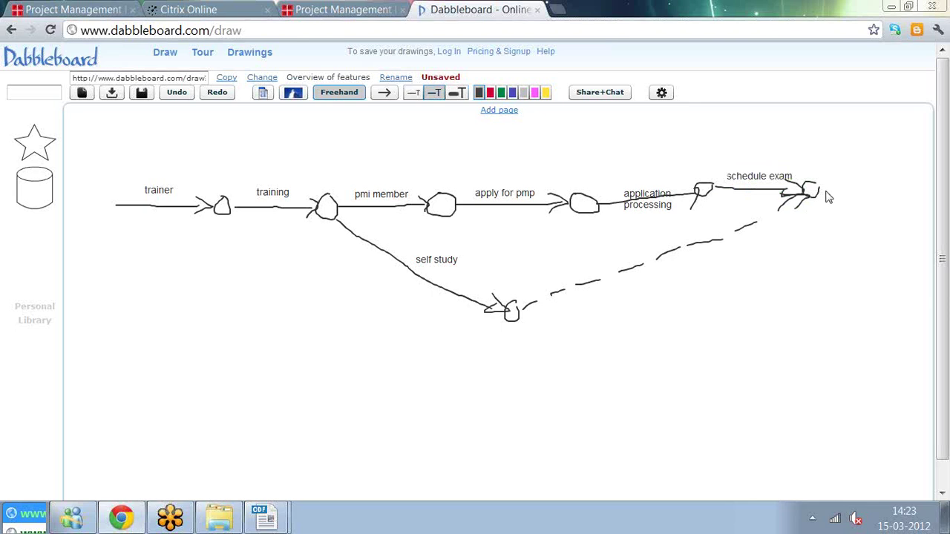
pyautogui.moveTo(819, 186)
pyautogui.mouseDown()
pyautogui.moveTo(908, 186)
pyautogui.moveTo(888, 201)
pyautogui.mouseUp()
# Step: Label the final arrow 'write exam' and the dashed line 'dummy'
pyautogui.click(839, 183)
pyautogui.write('write exam')
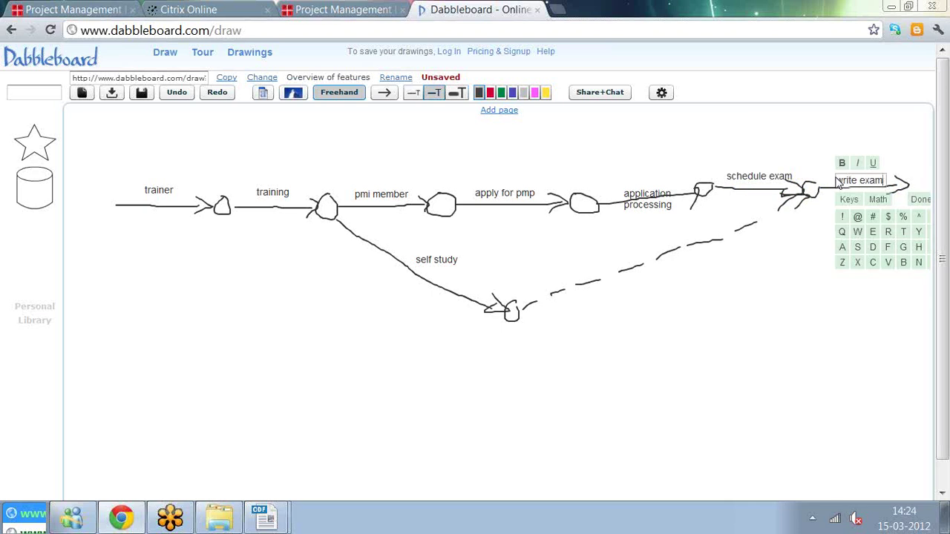
pyautogui.click(756, 359)
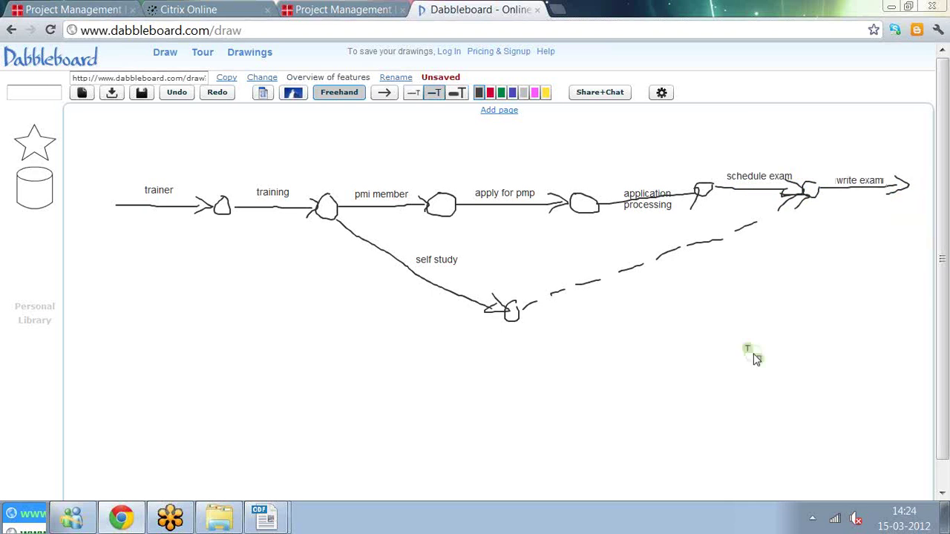
pyautogui.click(600, 268)
pyautogui.write('dummy')
pyautogui.click(564, 406)
# Step: Switch text colour to red and write duration 1 above the trainer arrow
pyautogui.click(150, 174)
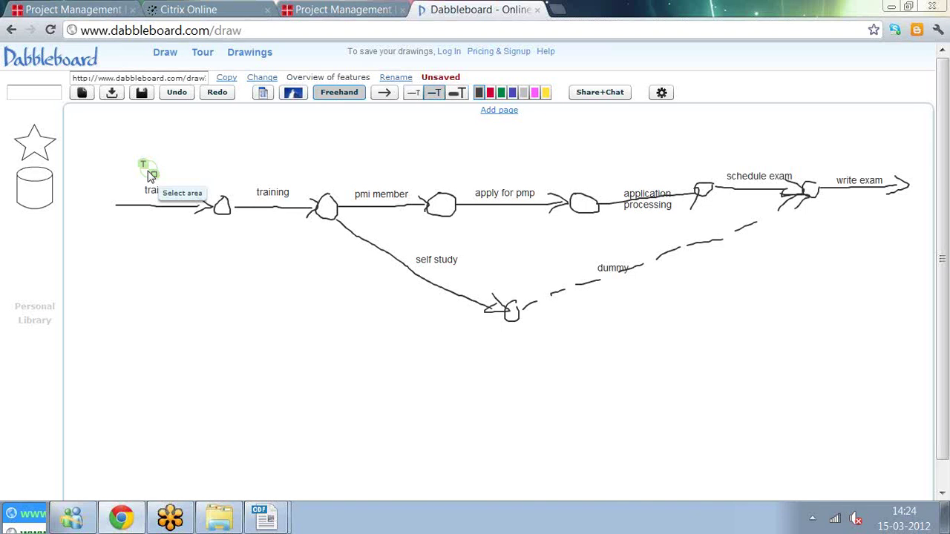
pyautogui.click(491, 96)
pyautogui.click(153, 173)
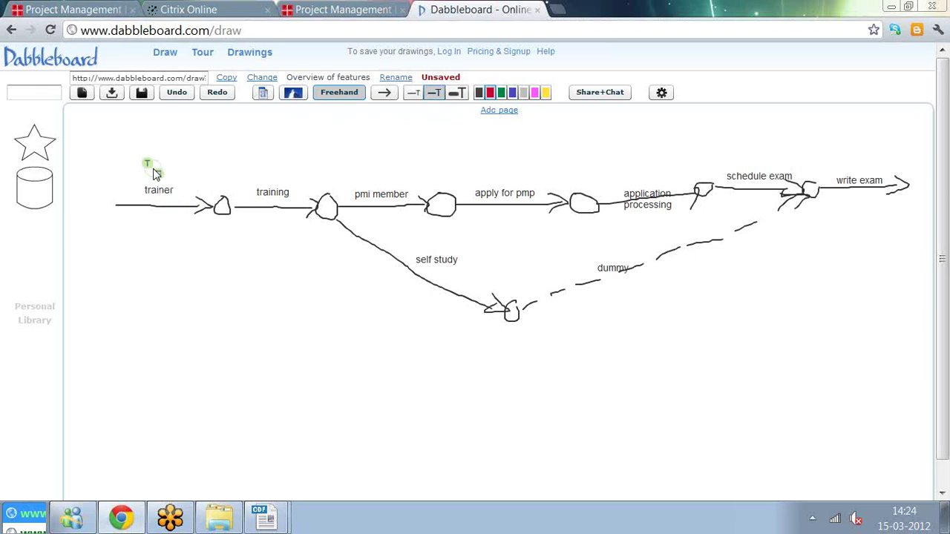
pyautogui.click(271, 178)
# Step: Add a duration above the training arrow and start correcting it to 35
pyautogui.click(274, 176)
pyautogui.click(369, 336)
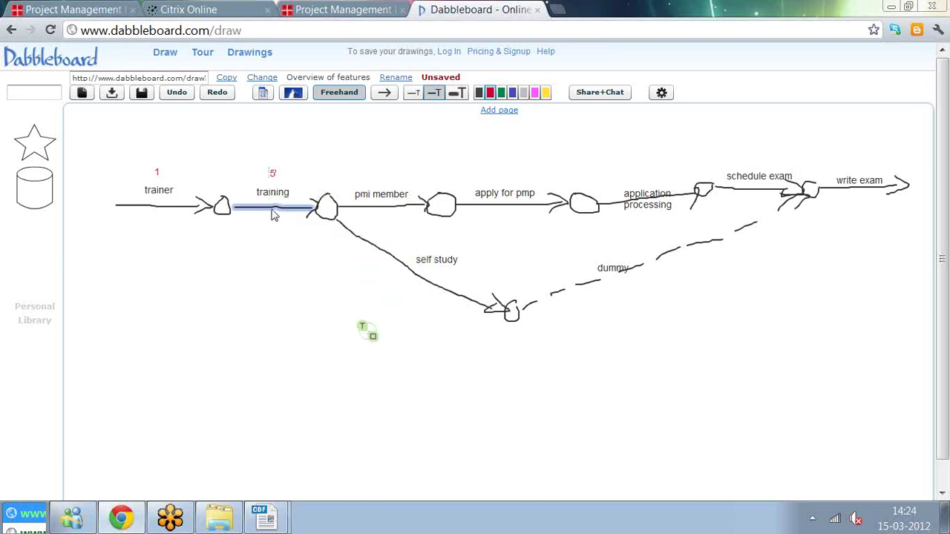
pyautogui.click(274, 178)
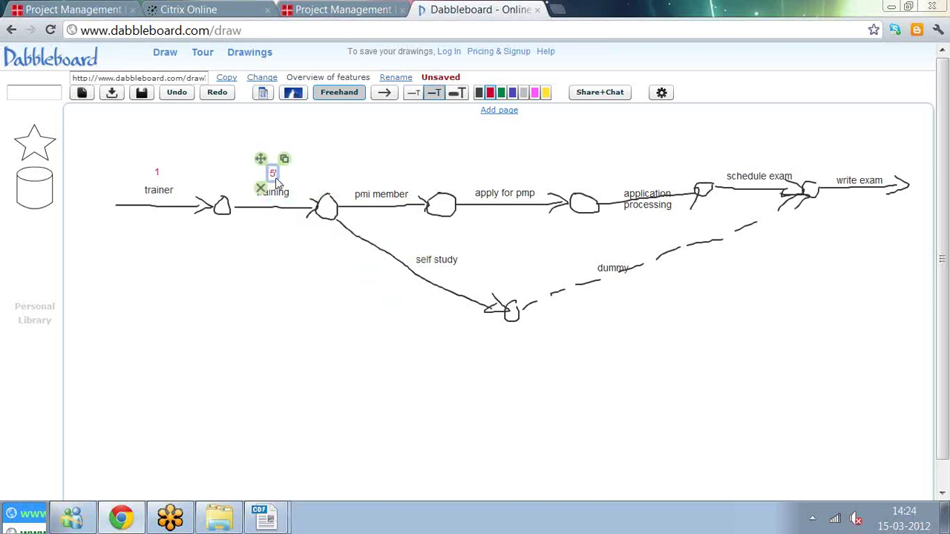
pyautogui.click(272, 175)
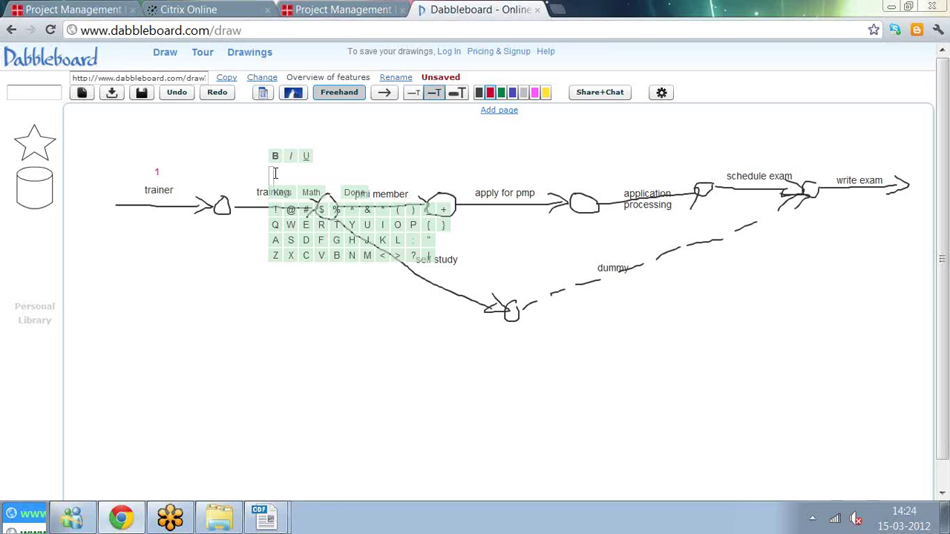
pyautogui.press('BackSpace')
pyautogui.press('BackSpace')
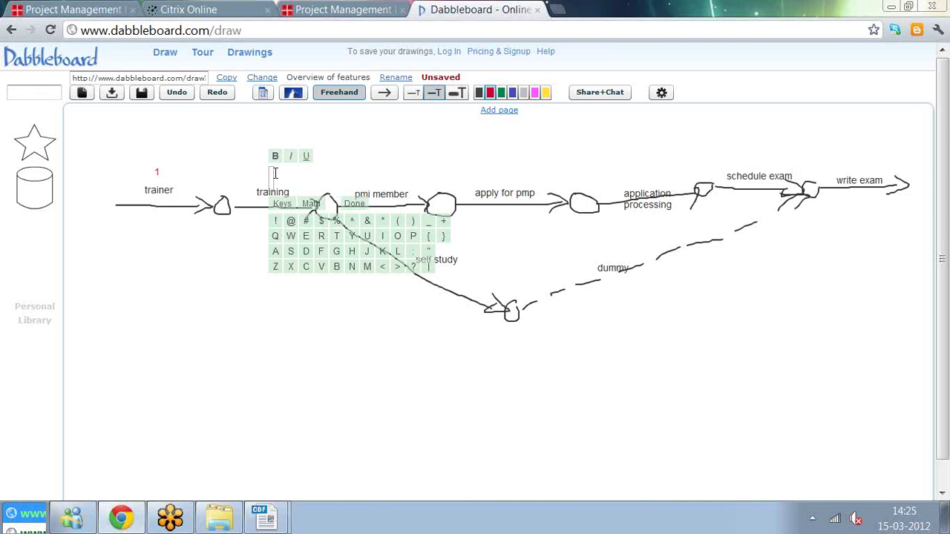
pyautogui.write('35')
# Step: Commit 35 on training, then add red durations 1 above pmi member and 3 above apply for pmp
pyautogui.click(363, 178)
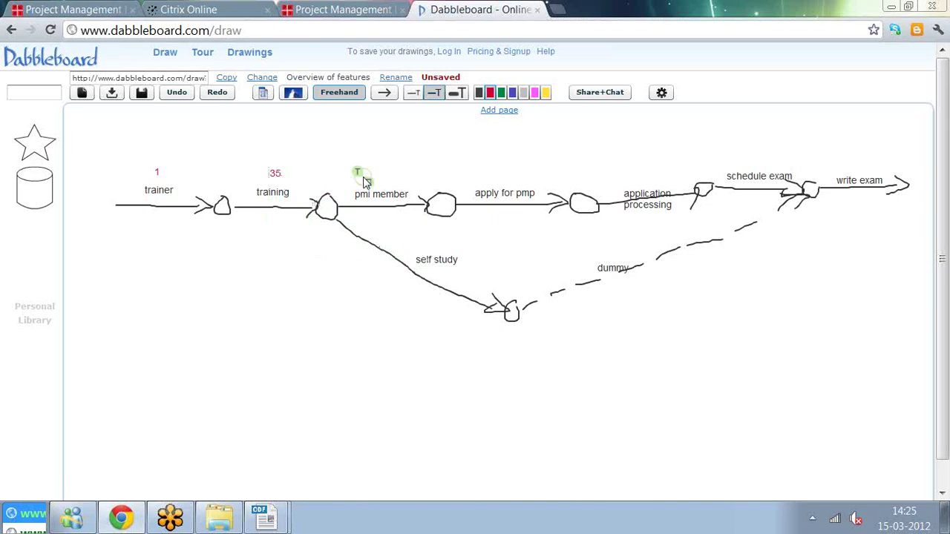
pyautogui.click(363, 178)
pyautogui.write('1')
pyautogui.click(503, 181)
pyautogui.click(503, 181)
pyautogui.write('3')
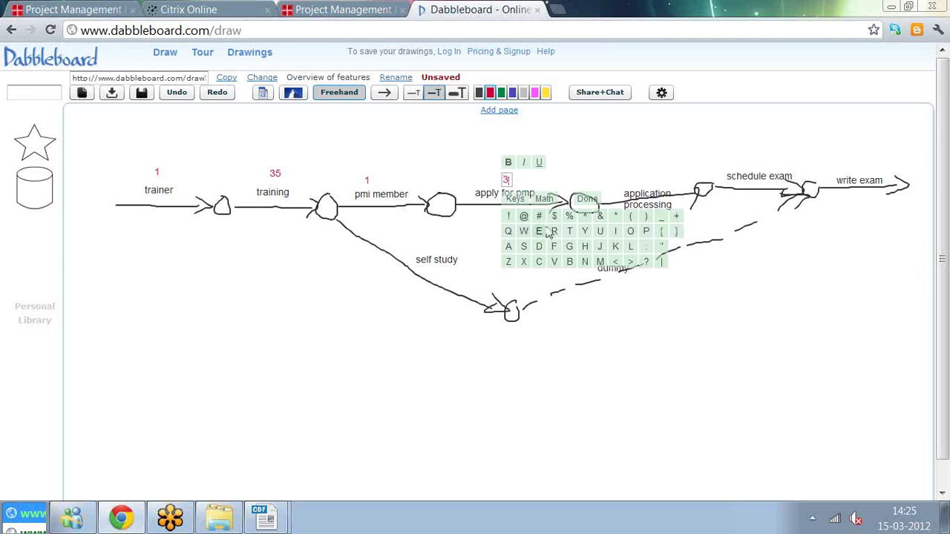
pyautogui.click(632, 180)
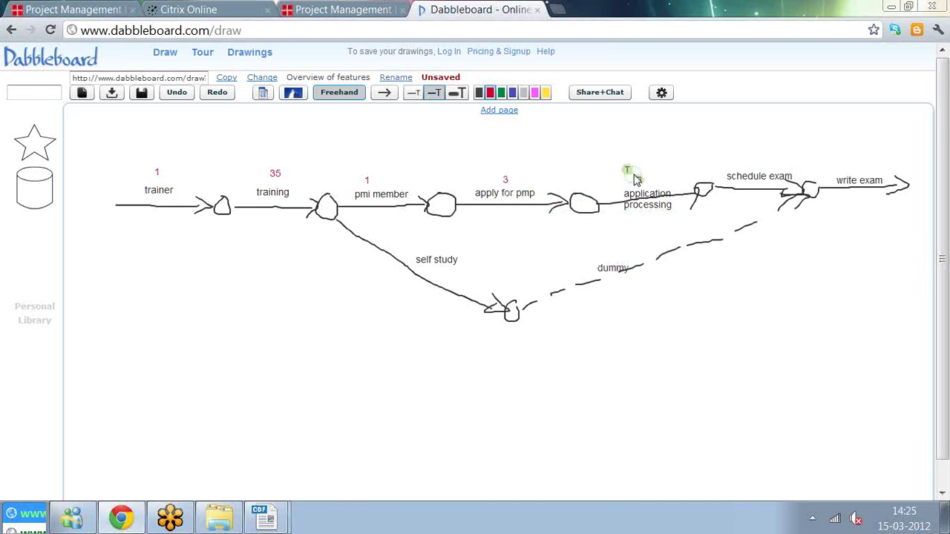
# Step: Add red durations 15 above application processing and 1 above schedule exam
pyautogui.click(635, 178)
pyautogui.write('15')
pyautogui.click(746, 160)
pyautogui.click(749, 161)
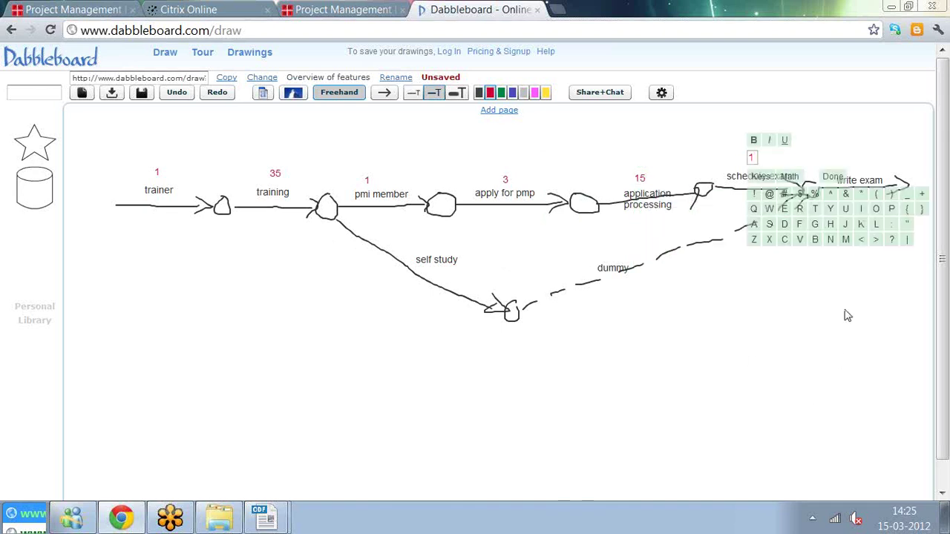
pyautogui.write('1')
pyautogui.click(849, 169)
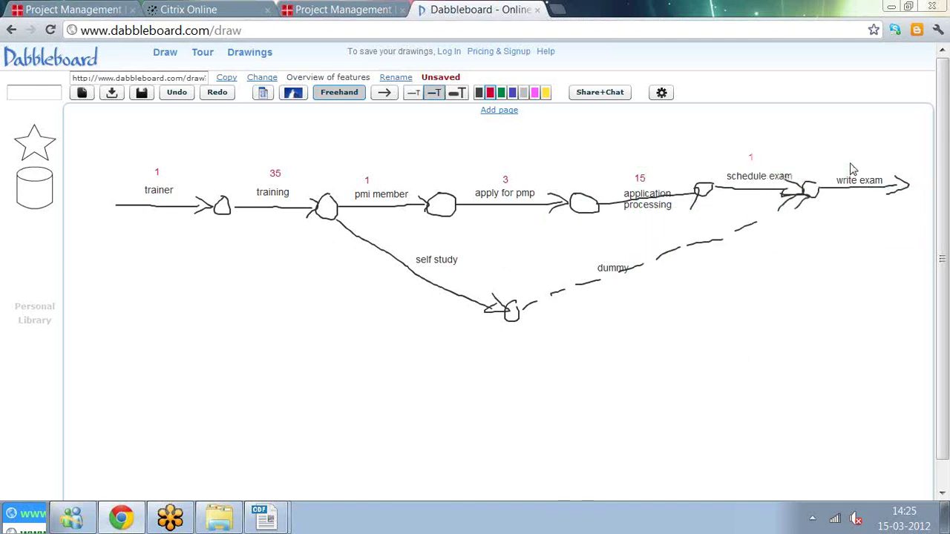
# Step: Add red durations 1 above write exam and 35 beside the self study arrow
pyautogui.click(852, 168)
pyautogui.write('1')
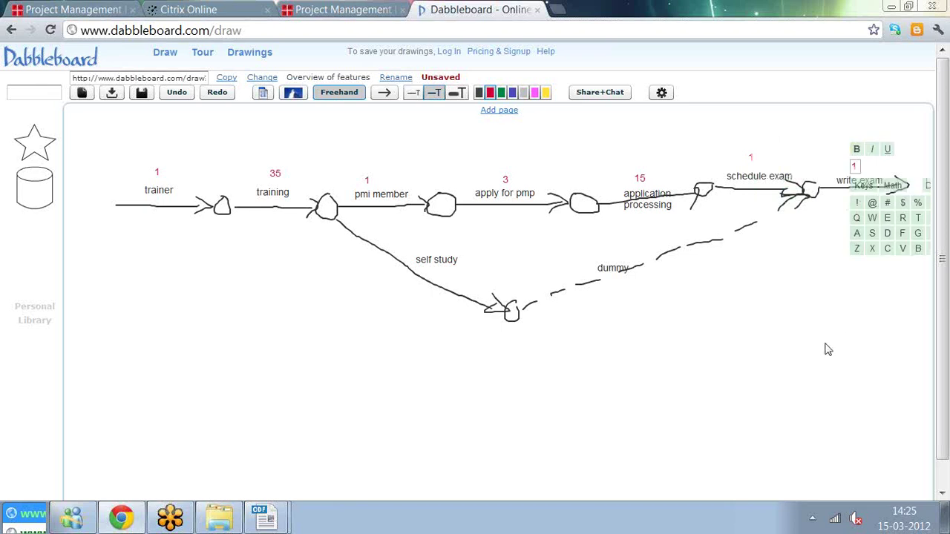
pyautogui.click(393, 289)
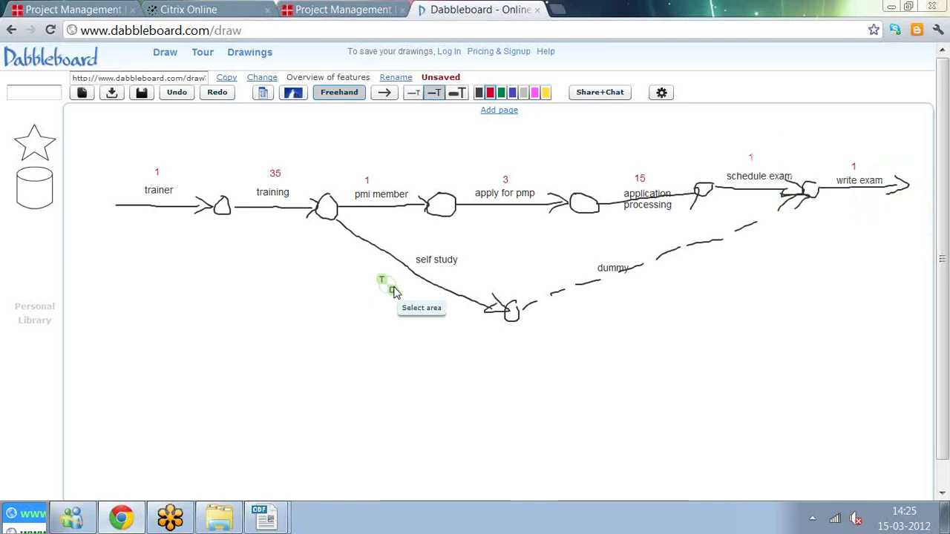
pyautogui.click(393, 289)
pyautogui.write('35')
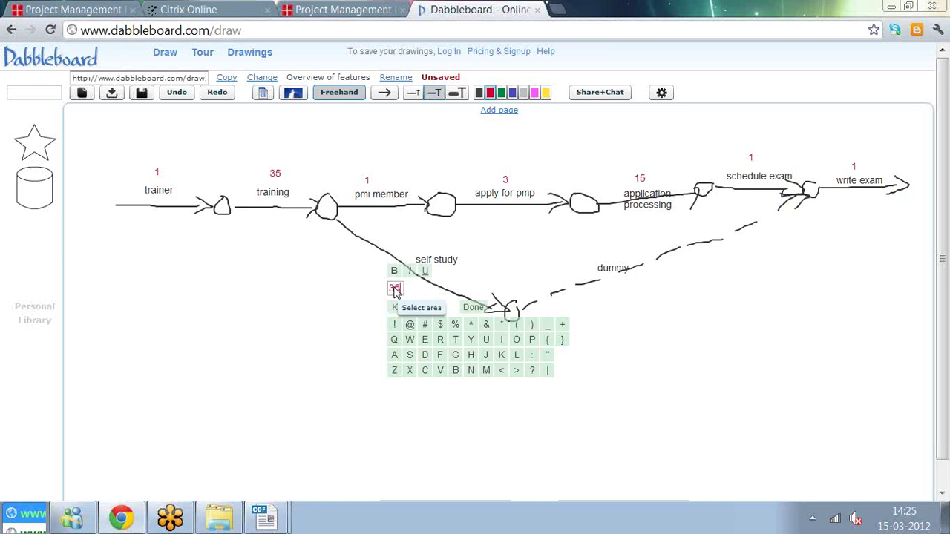
pyautogui.click(600, 384)
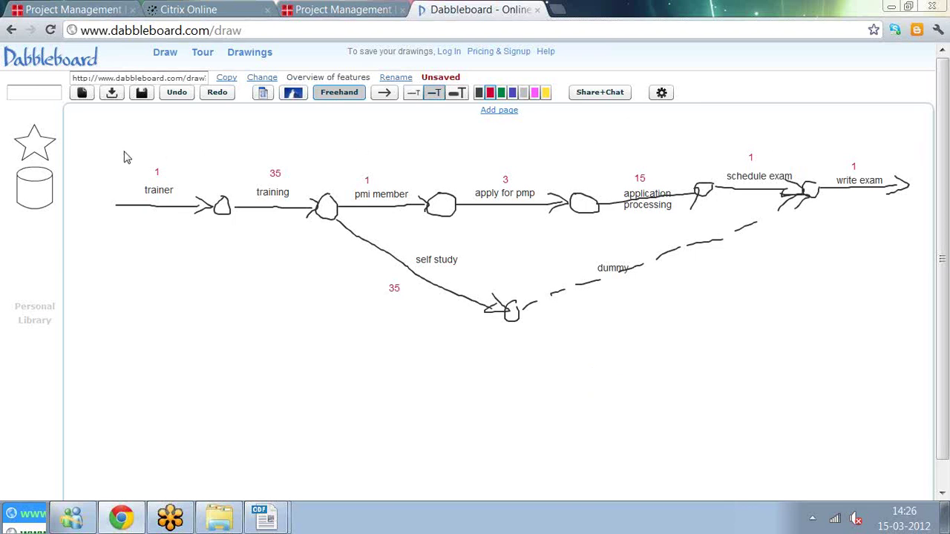
# Step: Write red path totals 57 above the main chain and 72 below the self-study branch
pyautogui.write('1')
pyautogui.click(486, 147)
pyautogui.write('57')
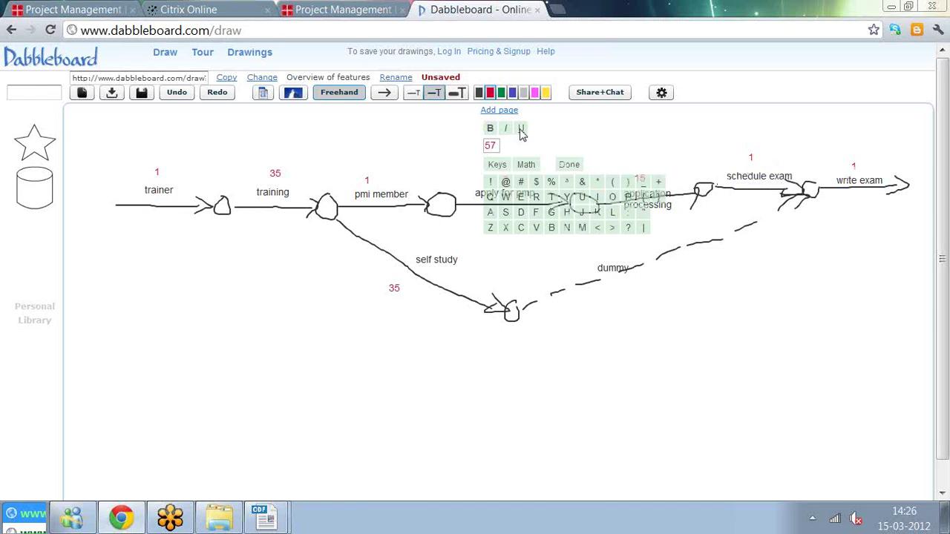
pyautogui.click(549, 359)
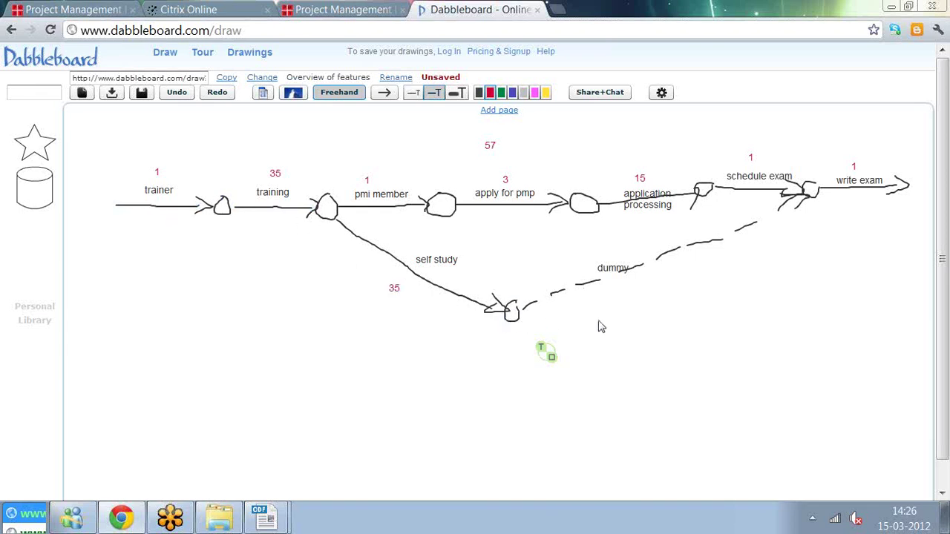
pyautogui.click(498, 376)
pyautogui.write('72')
pyautogui.click(462, 450)
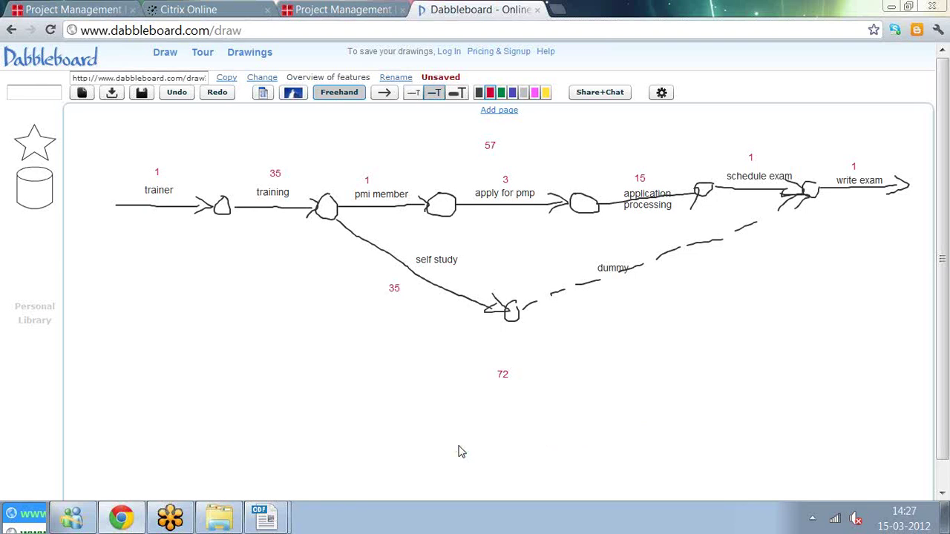
# Step: Add a red 'critical path' label below the dummy line
pyautogui.click(620, 394)
pyautogui.write('critical')
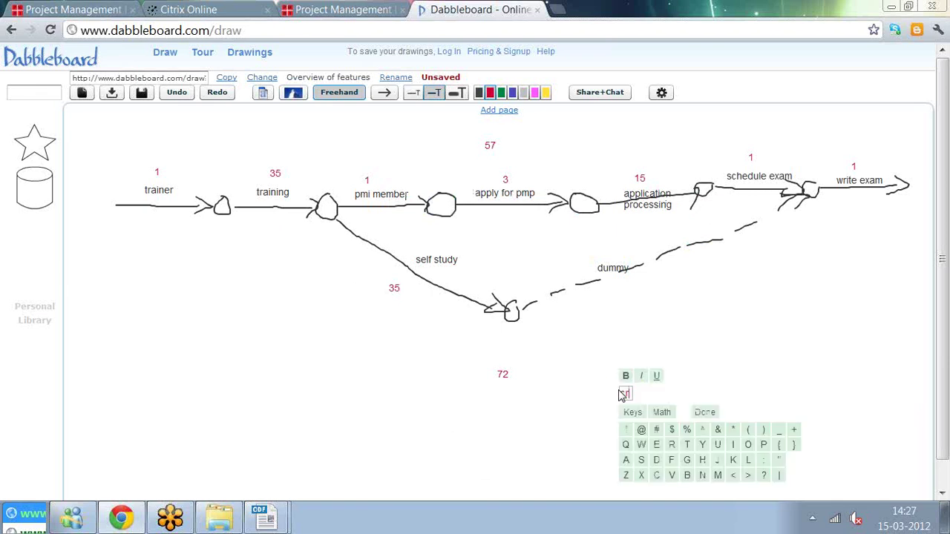
pyautogui.write(' path')
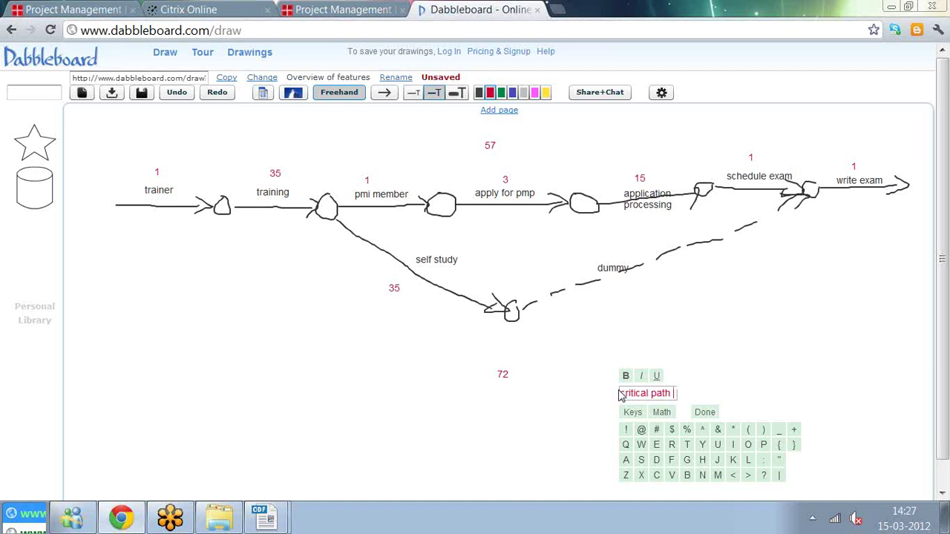
pyautogui.click(557, 424)
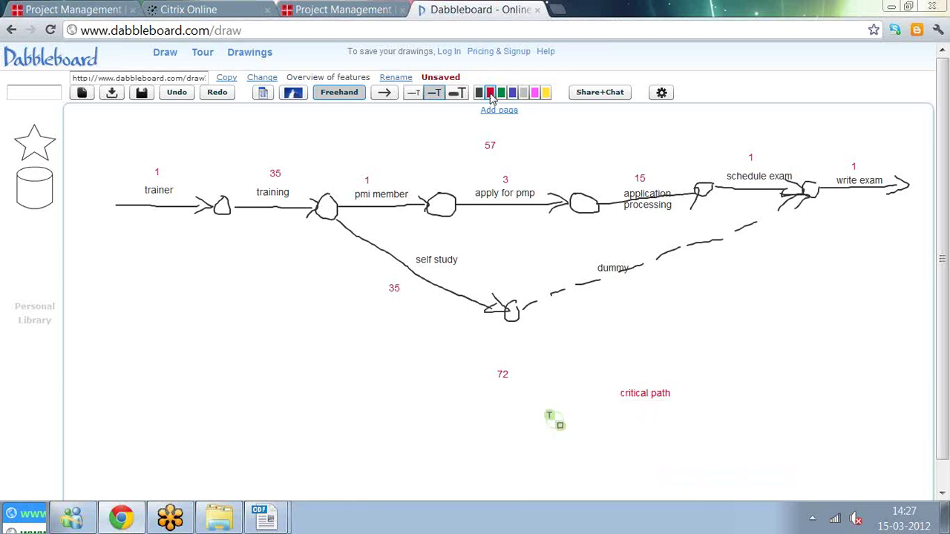
# Step: Trace a red line under the route and draw red vertical markers at the pmi member and write exam nodes
pyautogui.moveTo(126, 220)
pyautogui.mouseDown()
pyautogui.moveTo(227, 225)
pyautogui.moveTo(506, 328)
pyautogui.moveTo(636, 293)
pyautogui.moveTo(804, 223)
pyautogui.moveTo(895, 206)
pyautogui.mouseUp()
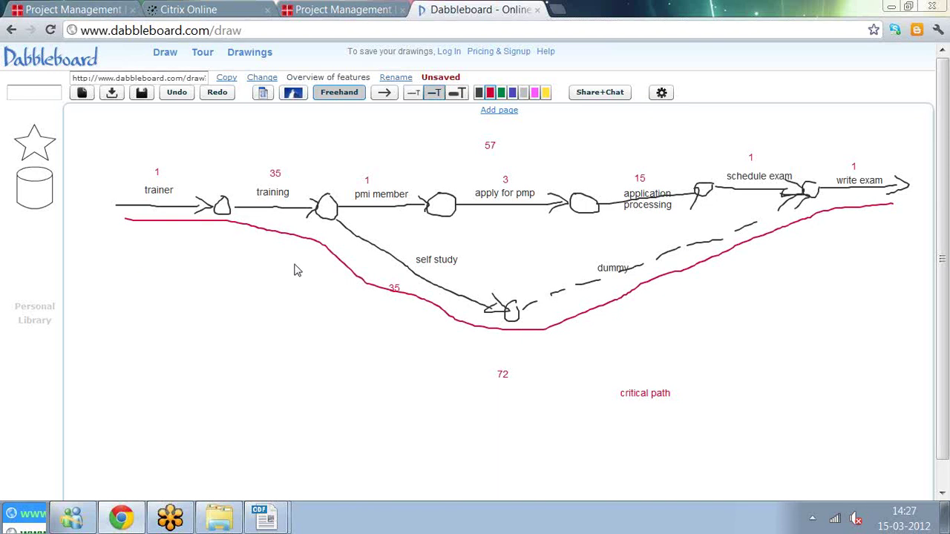
pyautogui.moveTo(333, 172); pyautogui.dragTo(345, 246)
pyautogui.moveTo(804, 161); pyautogui.dragTo(816, 217)
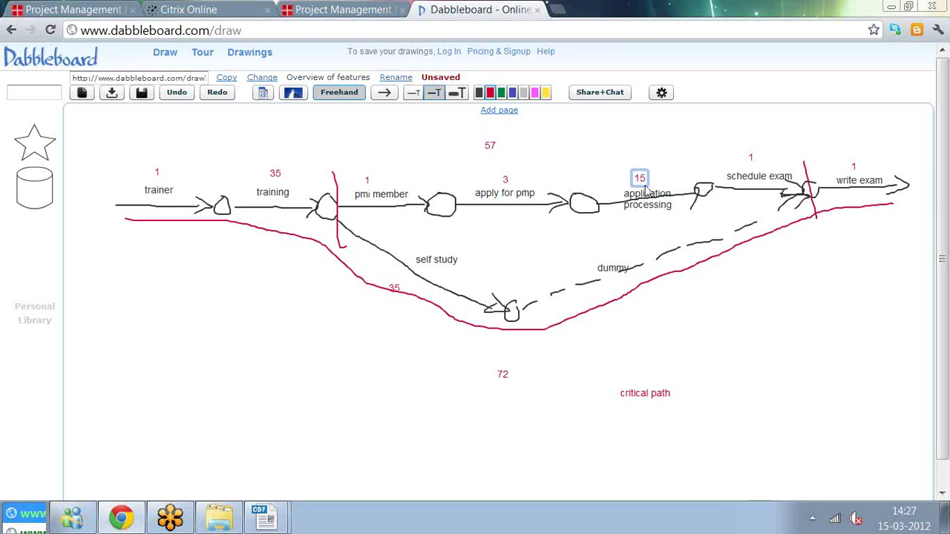
# Step: Hand-write red floats 20, 35 and 15, and trace a red line above the upper route with 15 over it
pyautogui.moveTo(586, 141)
pyautogui.mouseDown()
pyautogui.moveTo(575, 159)
pyautogui.moveTo(625, 147)
pyautogui.mouseUp()
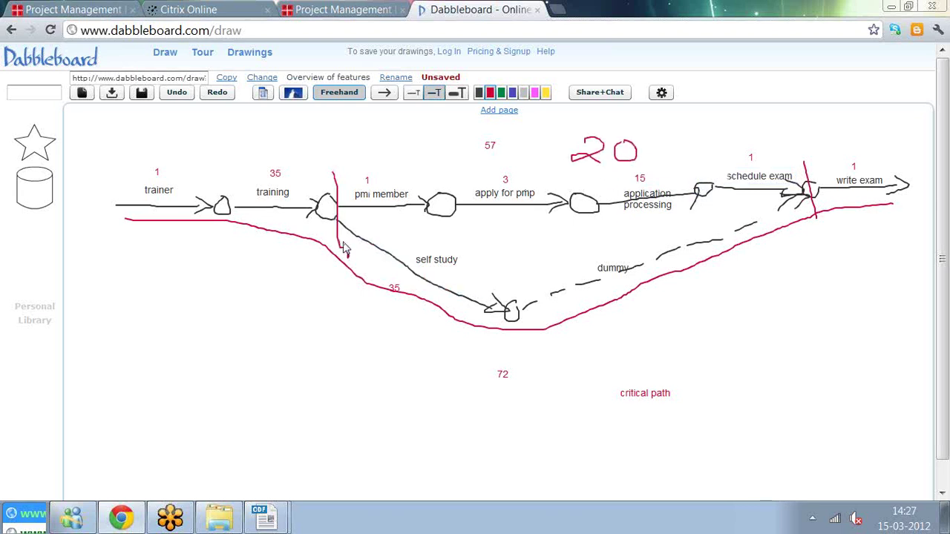
pyautogui.moveTo(346, 259); pyautogui.dragTo(347, 299)
pyautogui.moveTo(561, 341)
pyautogui.mouseDown()
pyautogui.moveTo(582, 361)
pyautogui.moveTo(598, 359)
pyautogui.moveTo(611, 334)
pyautogui.mouseUp()
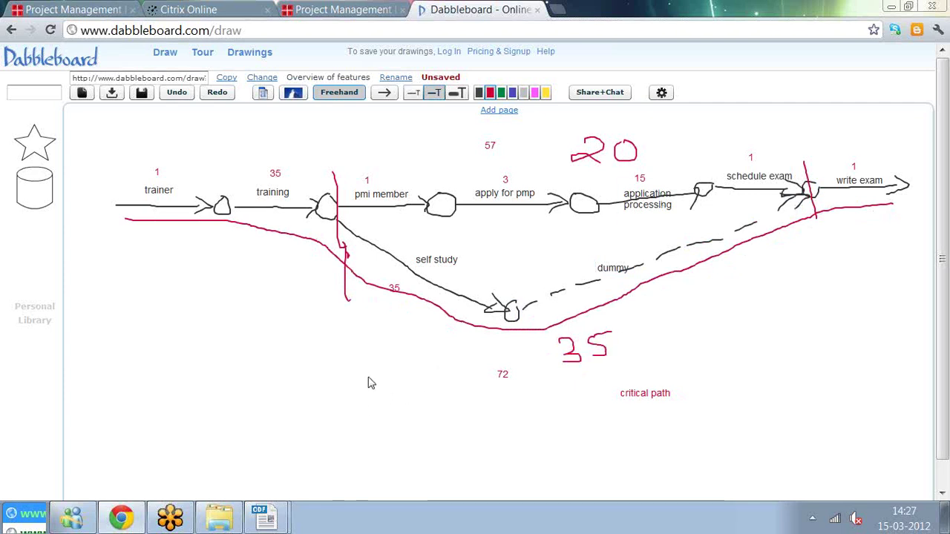
pyautogui.moveTo(408, 341)
pyautogui.mouseDown()
pyautogui.moveTo(408, 354)
pyautogui.moveTo(426, 355)
pyautogui.moveTo(438, 339)
pyautogui.mouseUp()
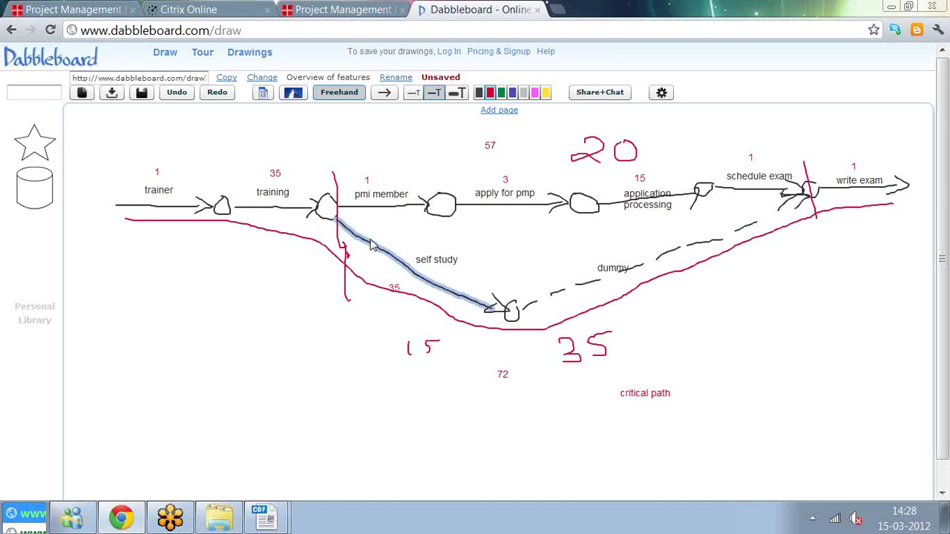
pyautogui.moveTo(342, 175)
pyautogui.mouseDown()
pyautogui.moveTo(374, 165)
pyautogui.moveTo(633, 180)
pyautogui.moveTo(702, 163)
pyautogui.moveTo(789, 164)
pyautogui.mouseUp()
pyautogui.moveTo(370, 123); pyautogui.dragTo(389, 132)
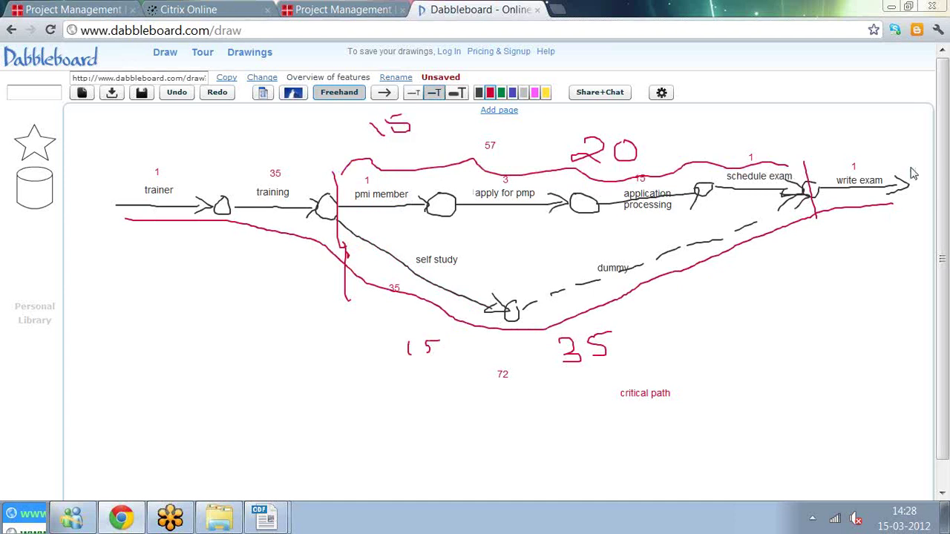
pyautogui.moveTo(908, 182); pyautogui.dragTo(892, 190)
# Step: Draw a tall red vertical line beside the existing marker at the node before pmi member
pyautogui.moveTo(336, 145); pyautogui.dragTo(345, 313)
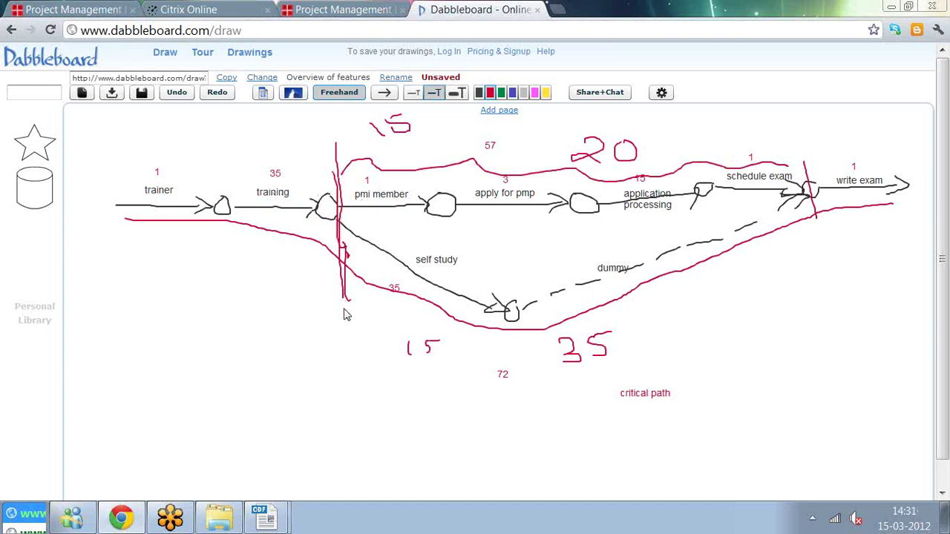